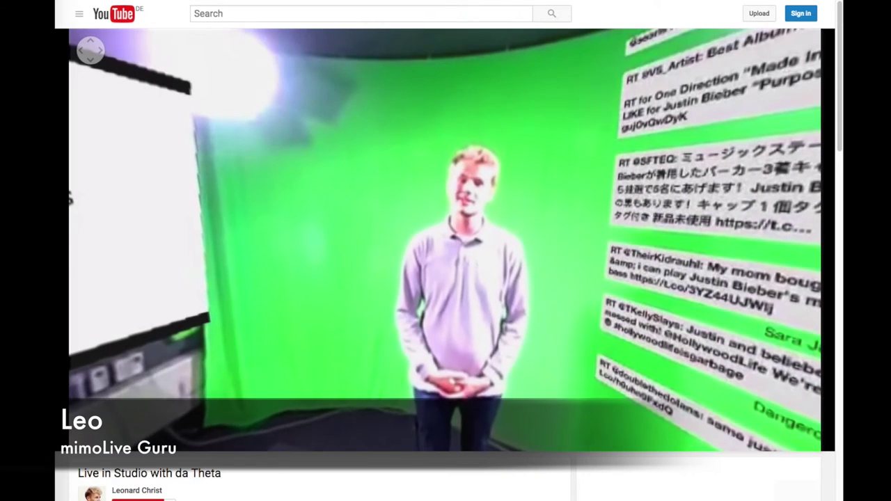
# Pan the 360° view toward the floor, the chart screen and the tweet wall, then back to the chart
pyautogui.moveTo(602, 153)
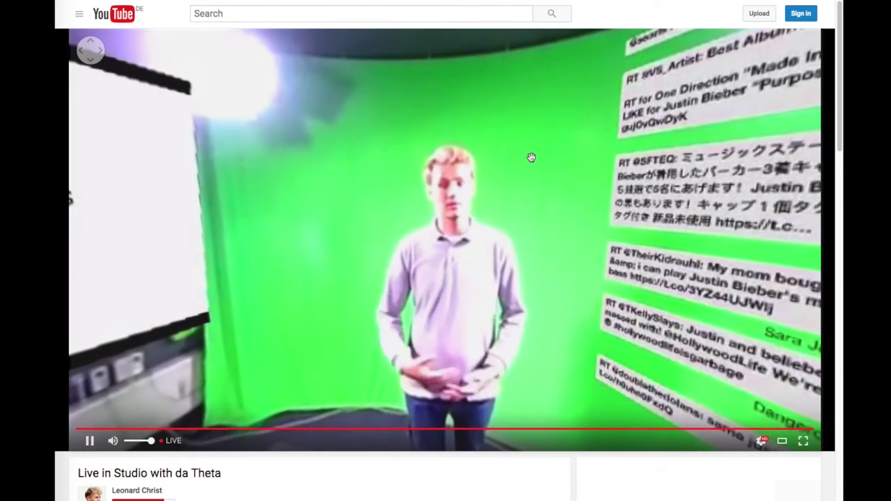
pyautogui.moveTo(530, 151); pyautogui.dragTo(515, 116)
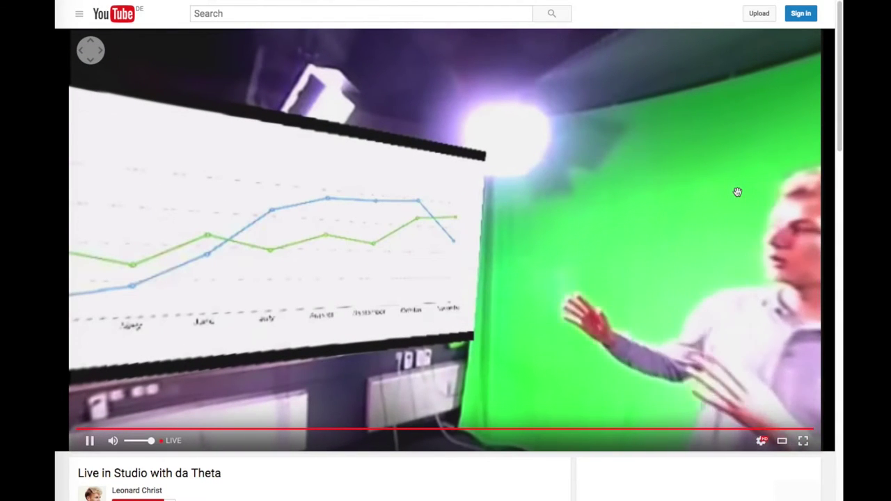
pyautogui.moveTo(737, 191); pyautogui.dragTo(756, 190)
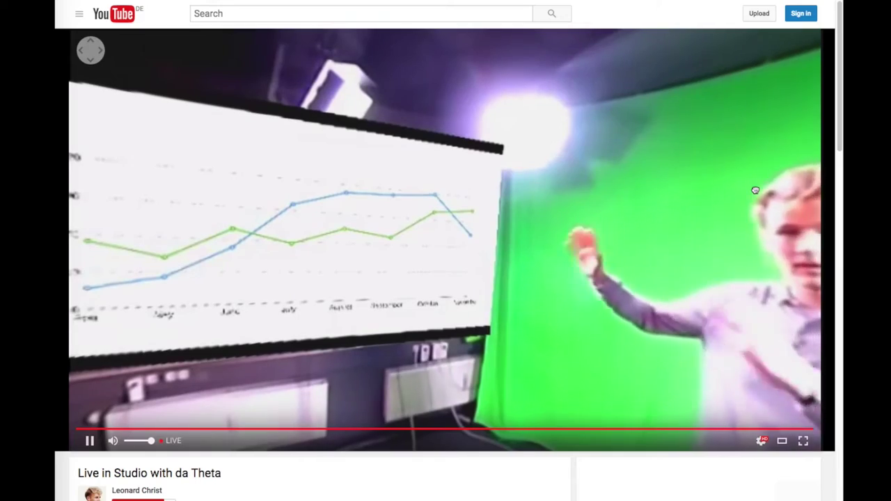
pyautogui.moveTo(755, 189); pyautogui.dragTo(313, 181)
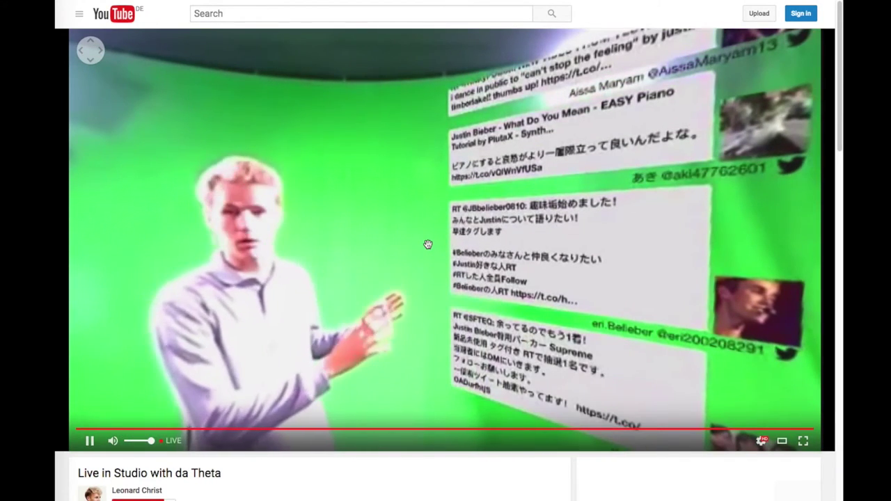
pyautogui.moveTo(438, 257); pyautogui.dragTo(773, 263)
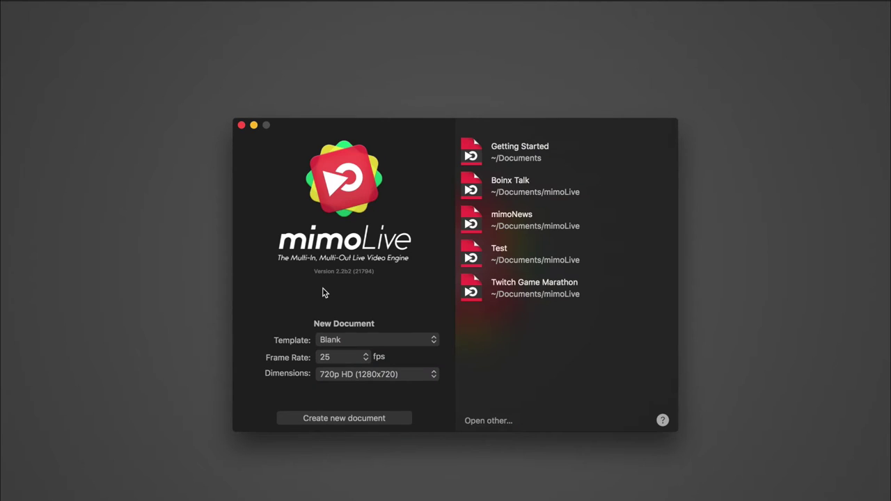
# Choose Custom Dimensions, set the width to 1440, and create the 1440×720 document
pyautogui.click(340, 374)
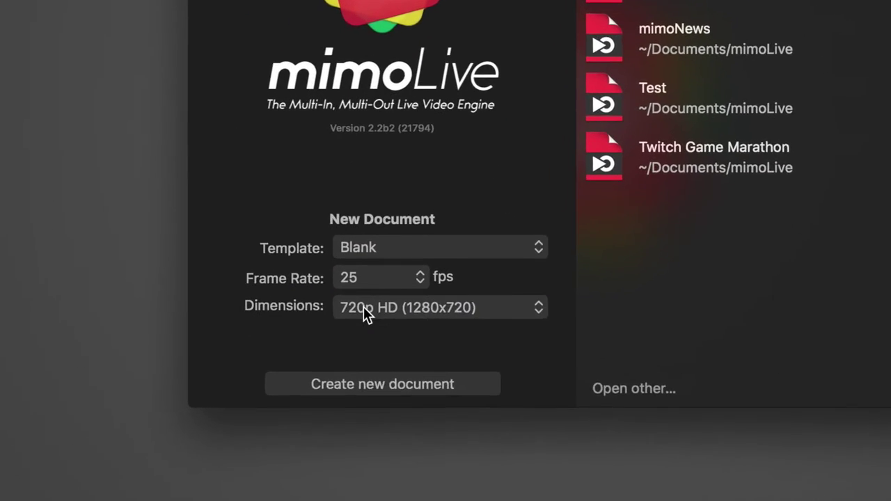
pyautogui.click(392, 453)
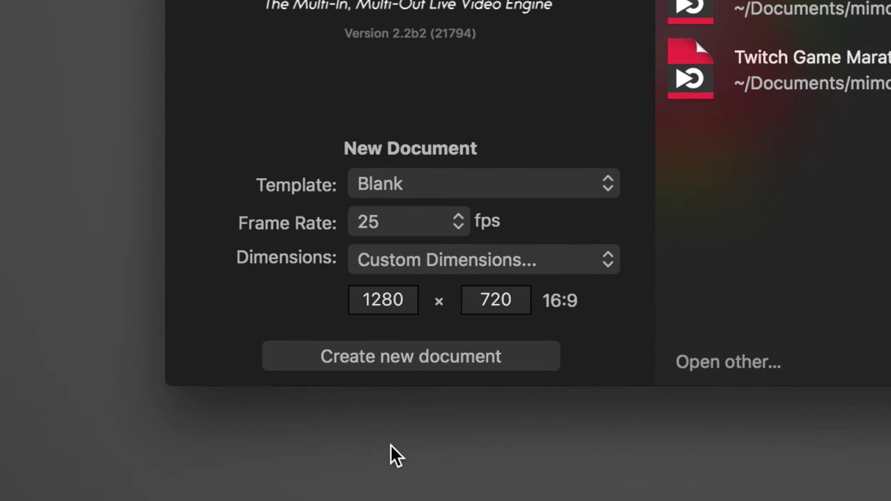
pyautogui.doubleClick(403, 300)
pyautogui.write('1440')
pyautogui.press('Tab')
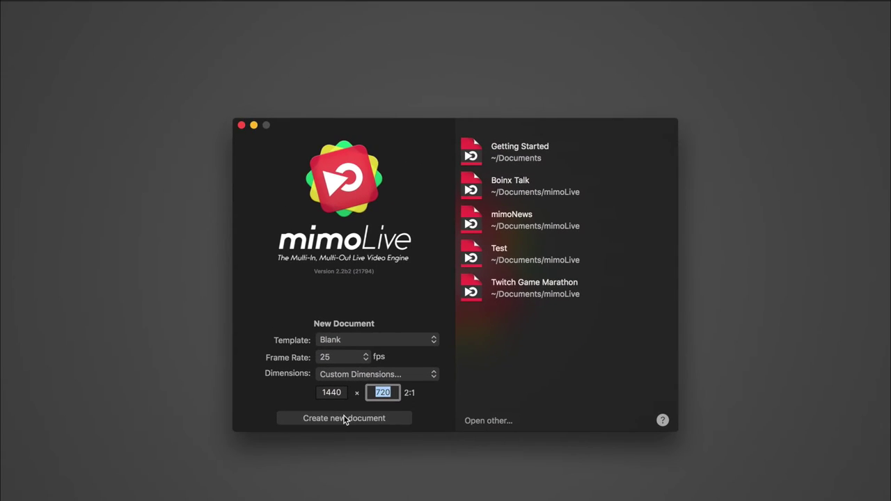
pyautogui.click(344, 418)
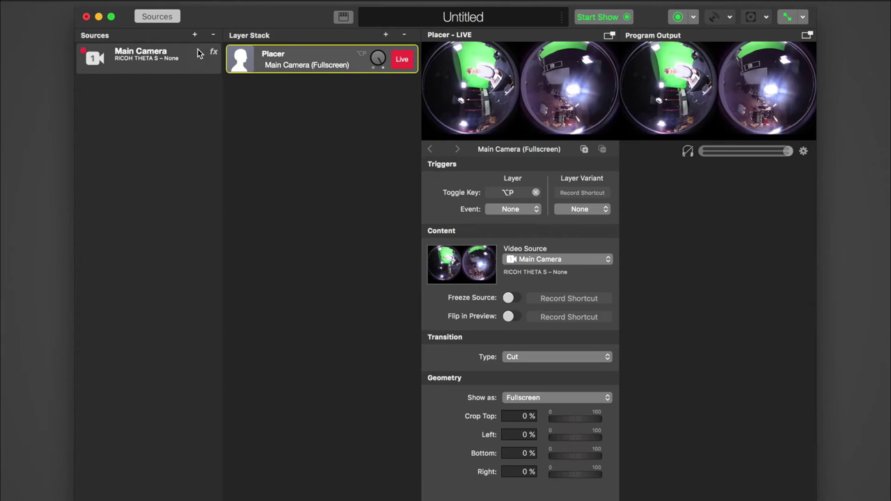
# Expand the Main Camera source and pick 360 Theta S Deskew from its effects list
pyautogui.click(192, 64)
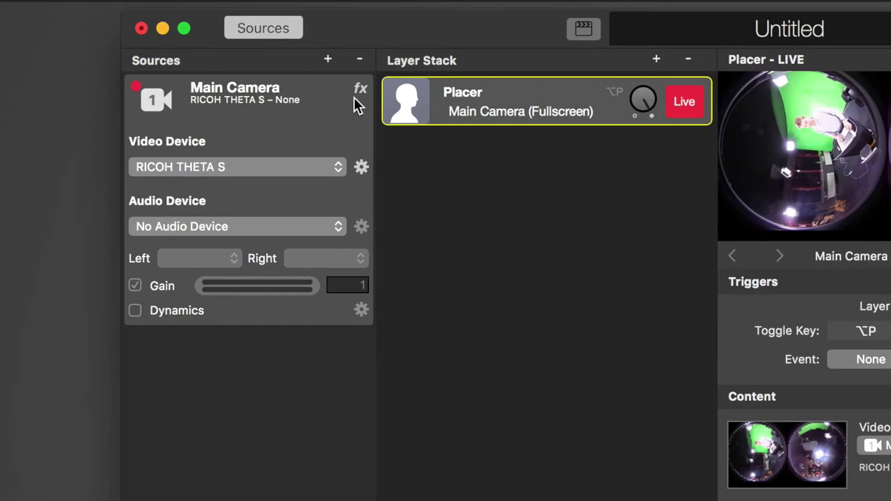
pyautogui.click(358, 88)
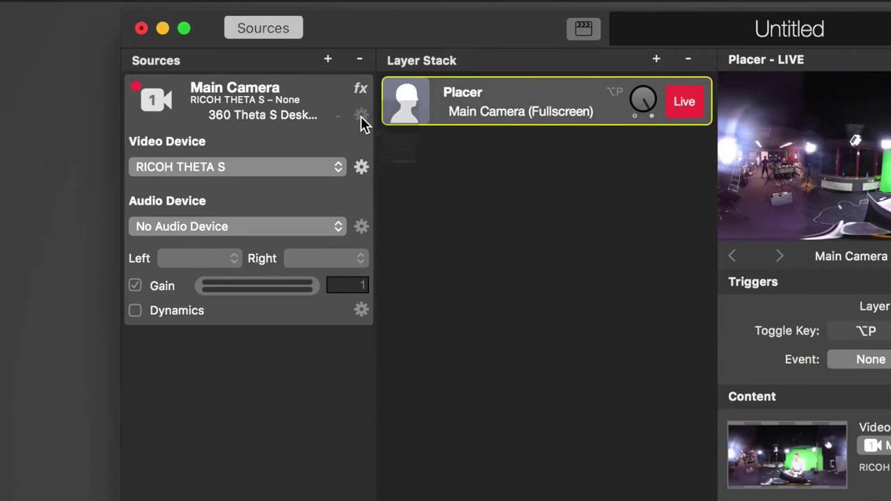
# Adjust the Deskew circleRad and first-circle centre sliders, bringing center1Y to 0.89
pyautogui.click(360, 115)
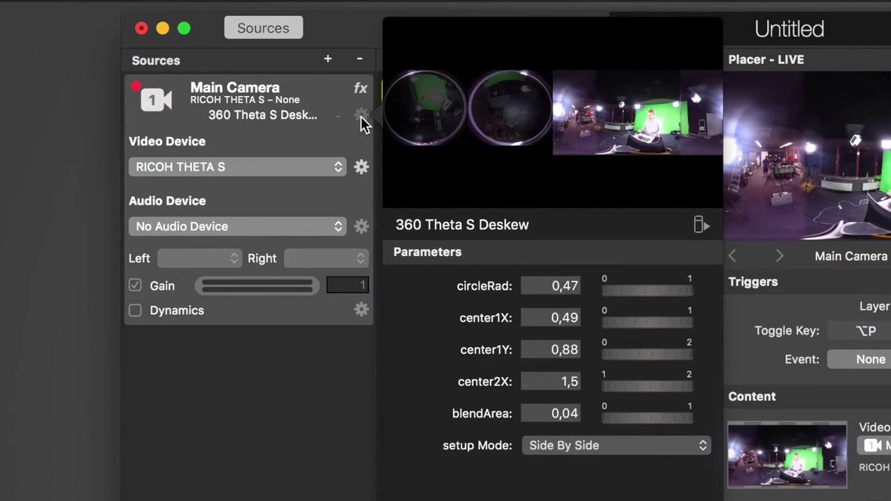
pyautogui.moveTo(629, 293); pyautogui.dragTo(631, 318)
pyautogui.moveTo(628, 352); pyautogui.dragTo(616, 383)
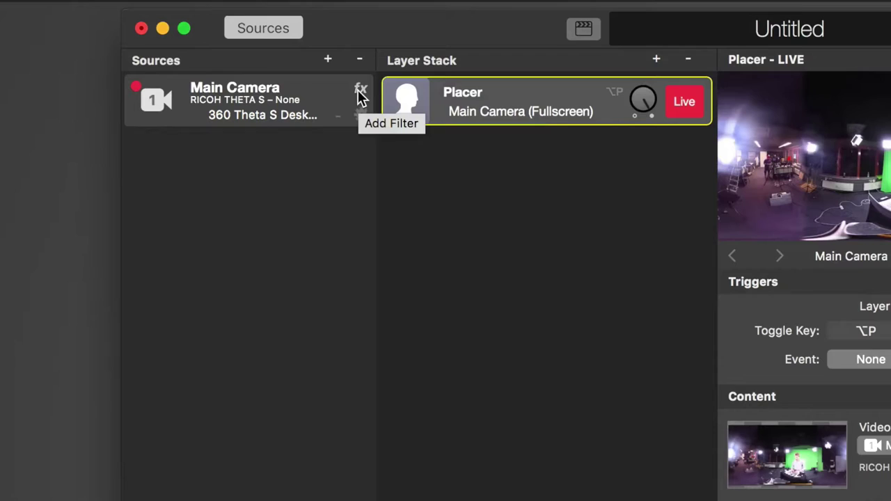
# Add the 360 Adjust Center filter to the Main Camera and set its yaw to -164
pyautogui.click(359, 91)
pyautogui.click(376, 101)
pyautogui.click(361, 136)
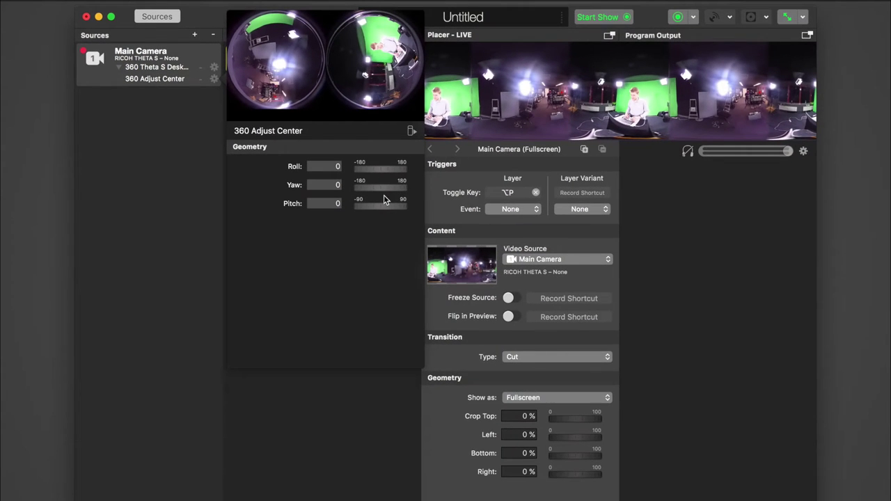
pyautogui.moveTo(653, 332); pyautogui.dragTo(643, 328)
pyautogui.moveTo(378, 191); pyautogui.dragTo(293, 194)
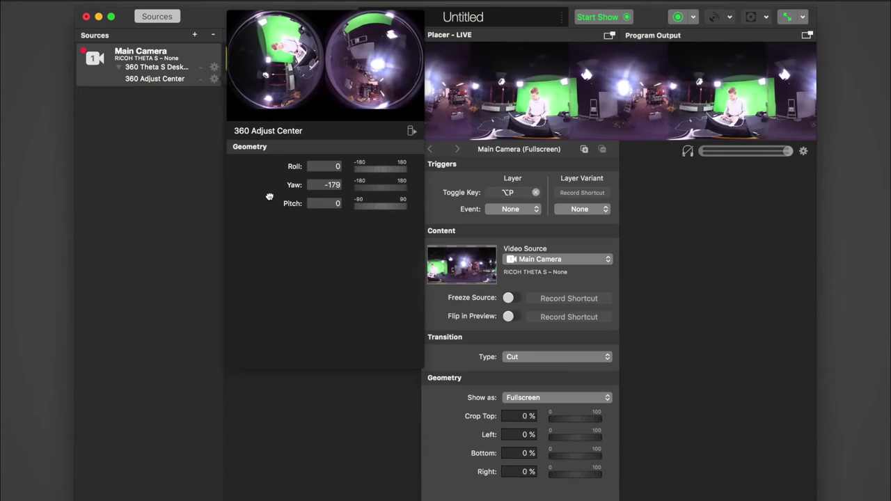
pyautogui.moveTo(269, 197); pyautogui.dragTo(293, 201)
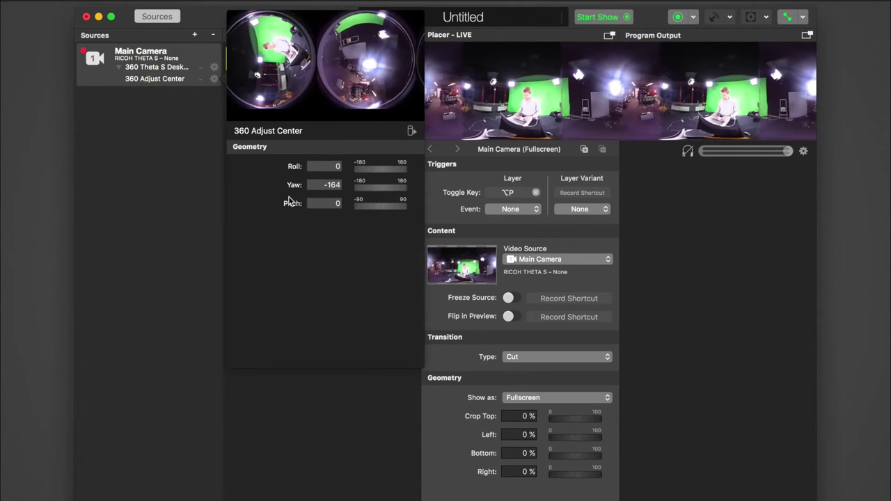
pyautogui.click(205, 198)
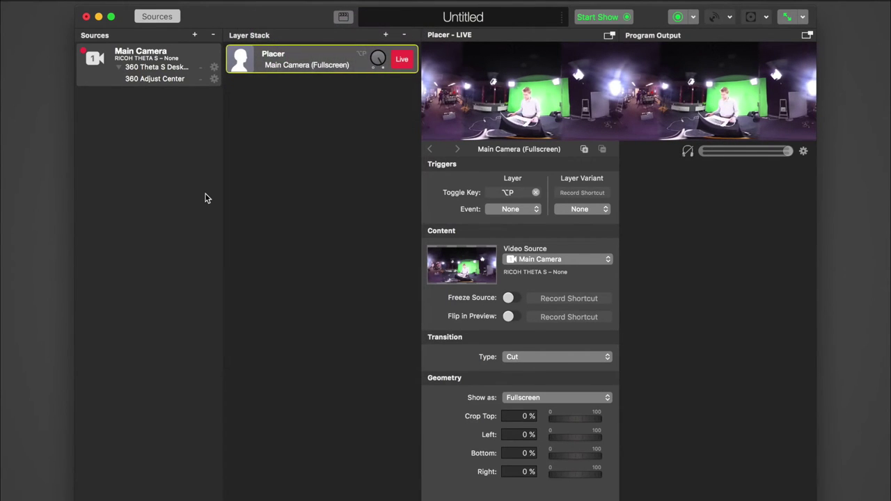
pyautogui.press('super+space')
# Launch Google Chrome and start a new live event from Creator Studio's Live Streaming Events list
pyautogui.write('go')
pyautogui.press('Return')
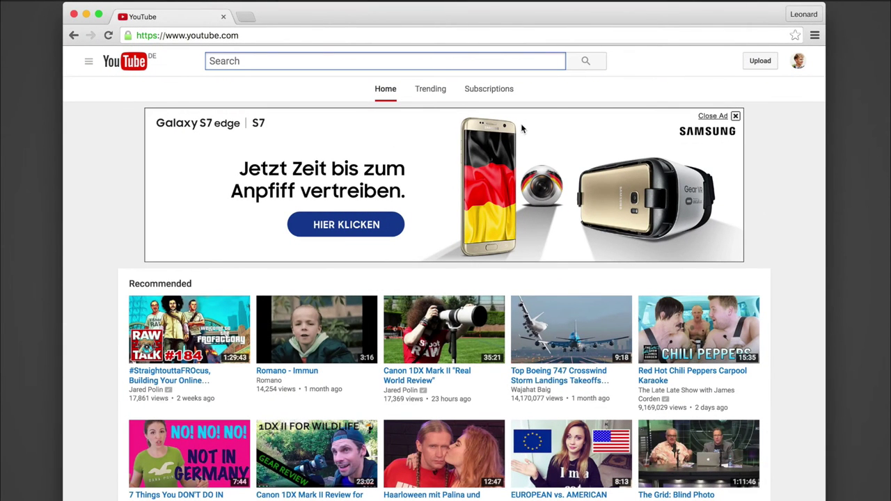
pyautogui.click(797, 60)
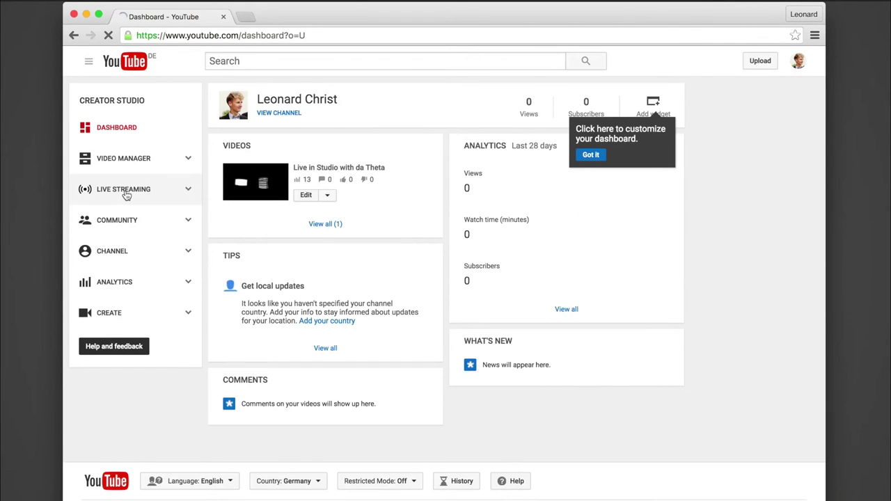
pyautogui.click(126, 195)
pyautogui.click(123, 227)
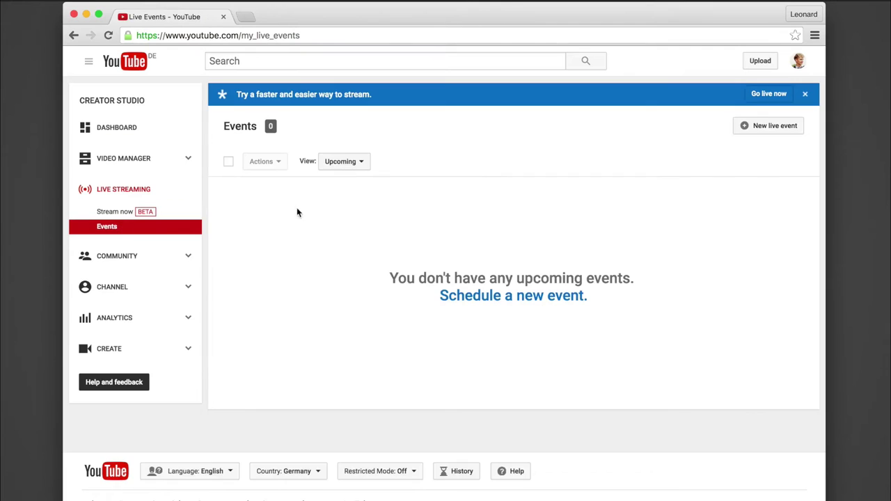
pyautogui.click(773, 129)
# Title the event 'öLive Stream', mark it as a 360° live stream, and create it
pyautogui.click(434, 206)
pyautogui.write('öLive Stream')
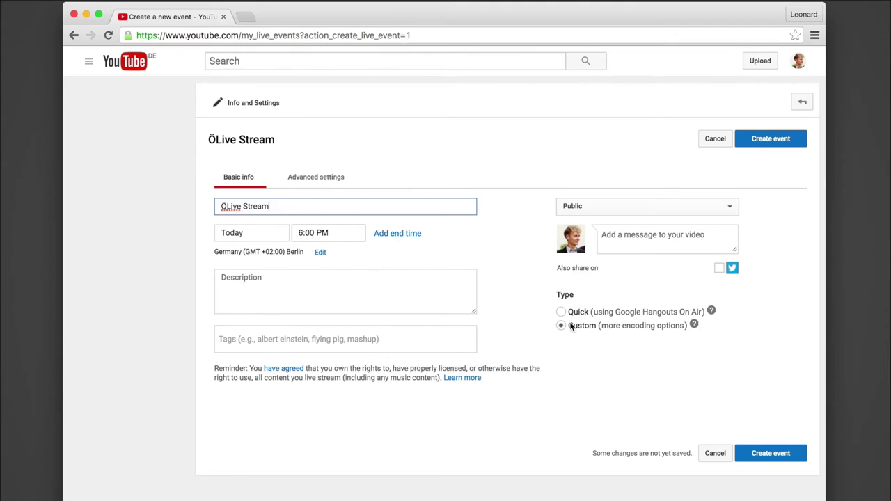
pyautogui.click(299, 179)
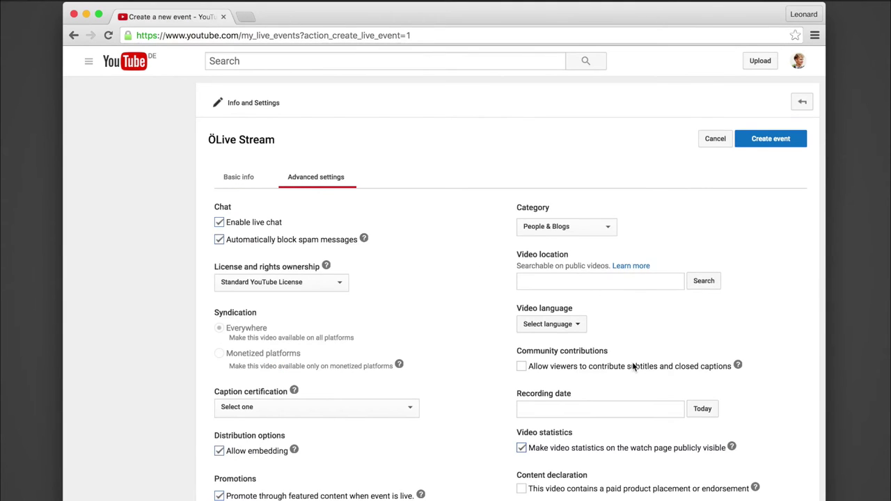
pyautogui.scroll(-5, 633, 366)
pyautogui.click(561, 367)
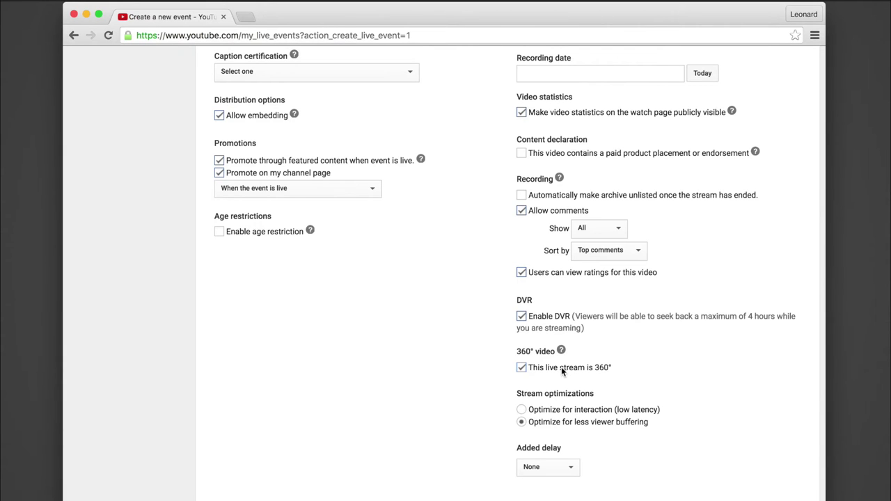
pyautogui.scroll(5, 561, 367)
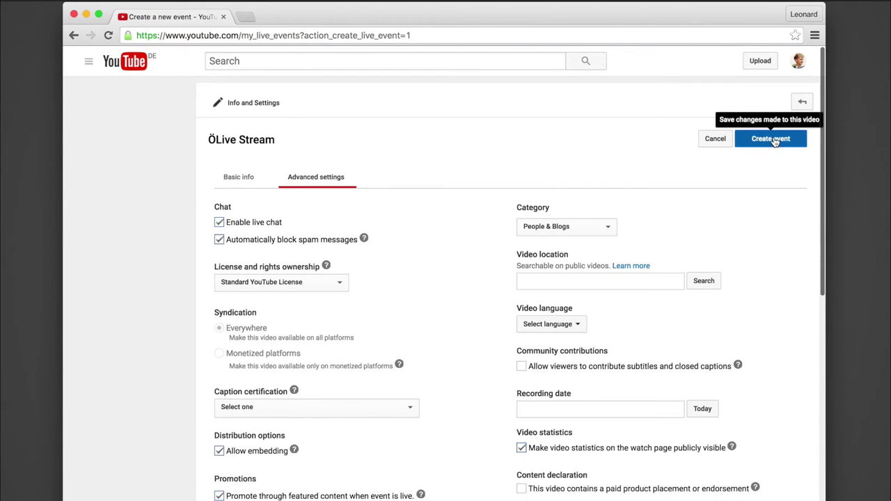
pyautogui.click(772, 140)
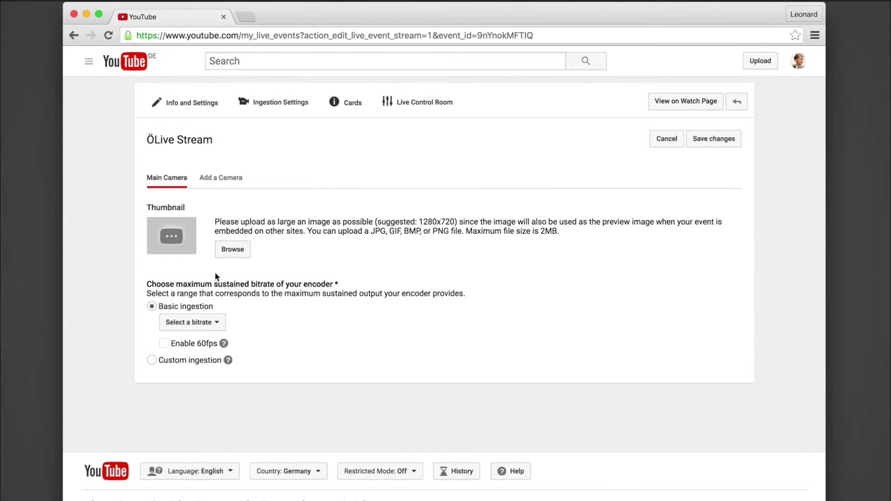
# Choose the 1500–4000 Kbps (720p) bitrate, copy the primary server URL, and return to mimoLive
pyautogui.click(204, 322)
pyautogui.click(219, 376)
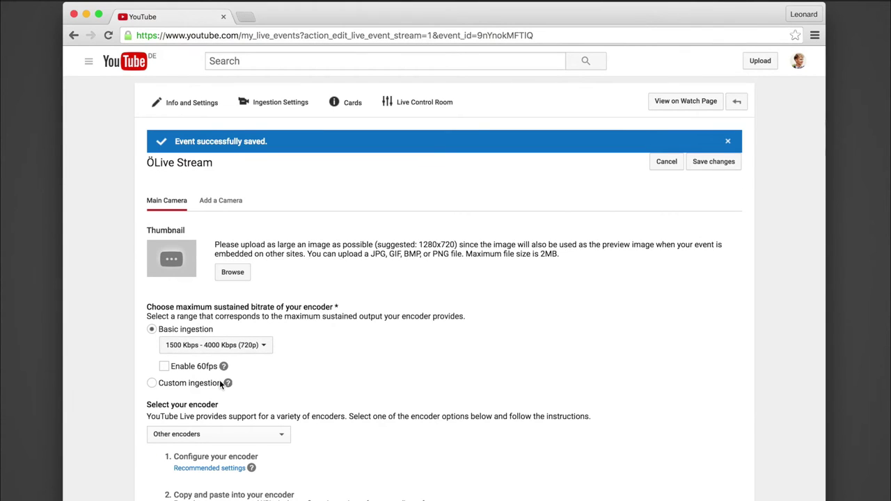
pyautogui.scroll(-3, 282, 407)
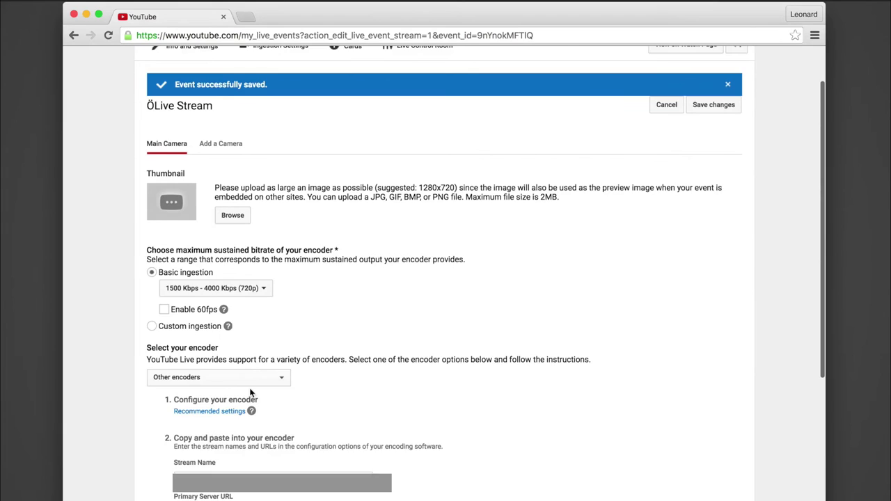
pyautogui.scroll(-3, 251, 382)
pyautogui.scroll(-3, 250, 378)
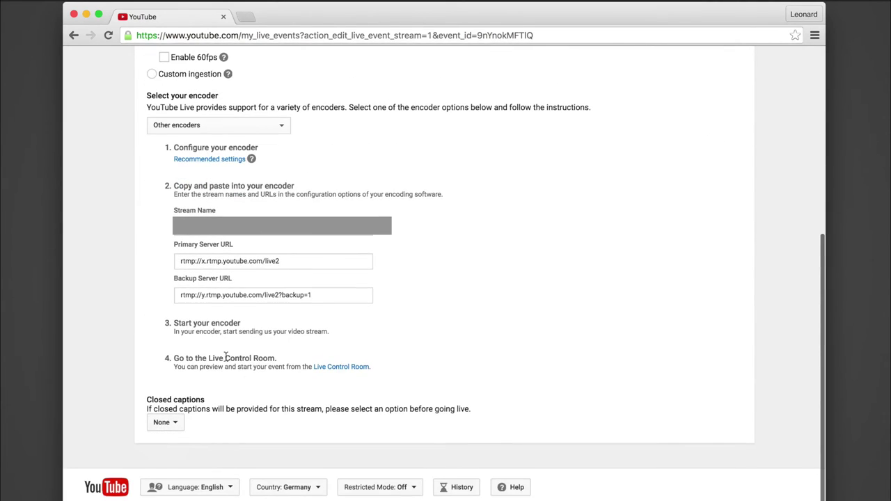
pyautogui.click(191, 258)
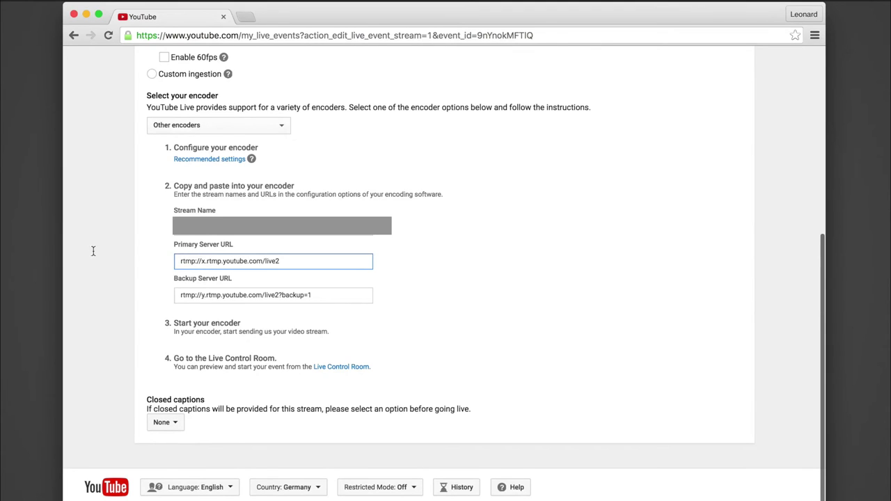
pyautogui.moveTo(278, 260); pyautogui.dragTo(139, 249)
pyautogui.press('super+c')
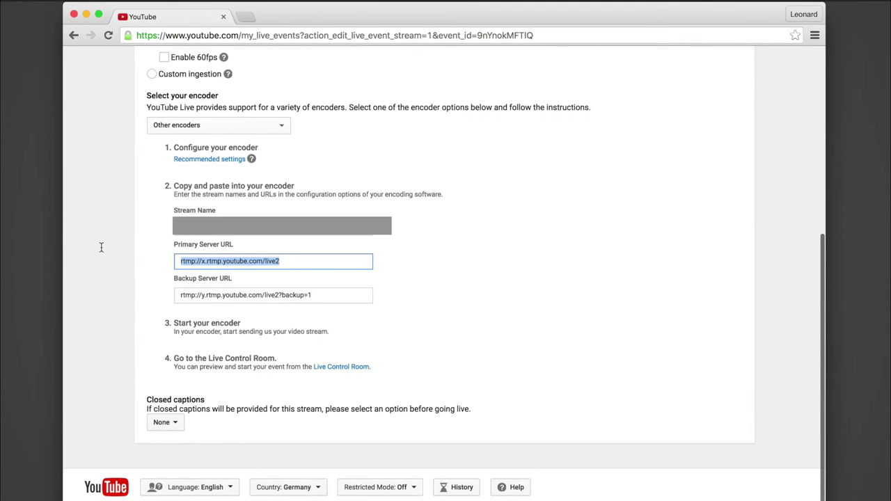
pyautogui.press('super+Tab')
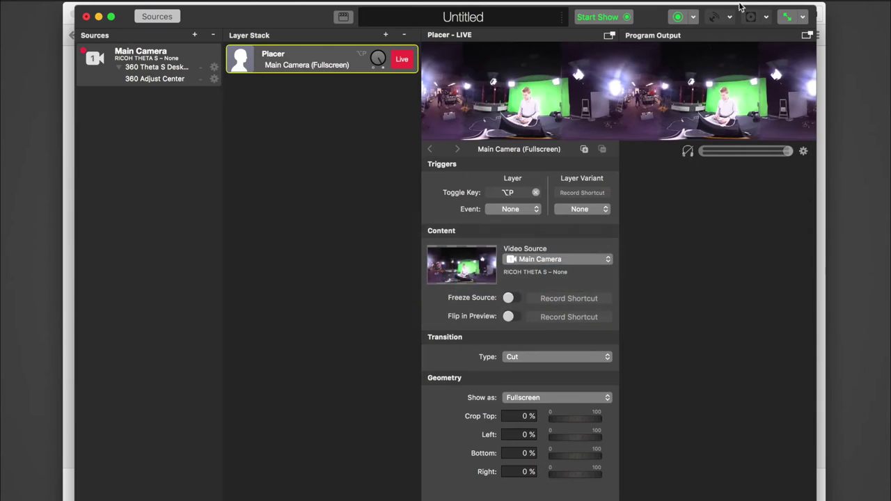
# Paste the YouTube URL as mimoLive's Ingest Server and the event's stream name as Stream Key
pyautogui.click(730, 19)
pyautogui.press('super+v')
pyautogui.press('super+Tab')
pyautogui.click(219, 216)
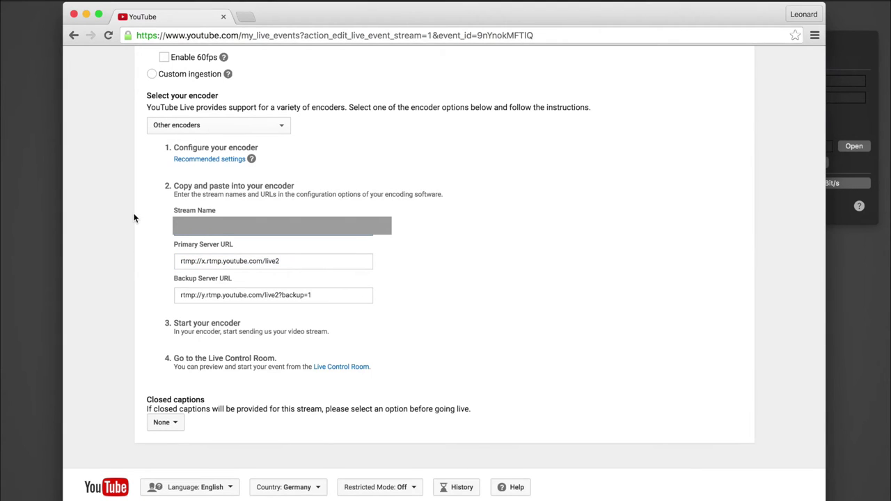
pyautogui.press('super+c')
pyautogui.press('super+Tab')
pyautogui.click(766, 97)
pyautogui.press('super+v')
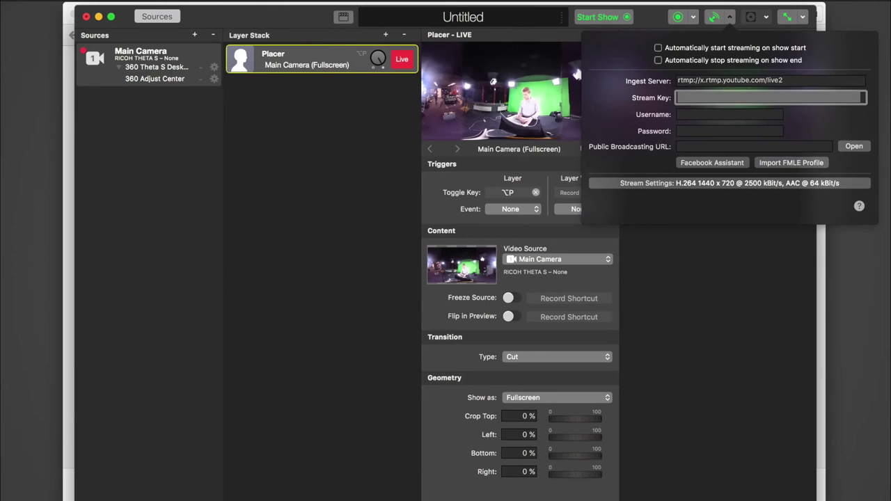
# Start streaming from mimoLive and open the event's Live Control Room on YouTube
pyautogui.click(716, 19)
pyautogui.press('super+Tab')
pyautogui.scroll(5, 380, 278)
pyautogui.click(415, 112)
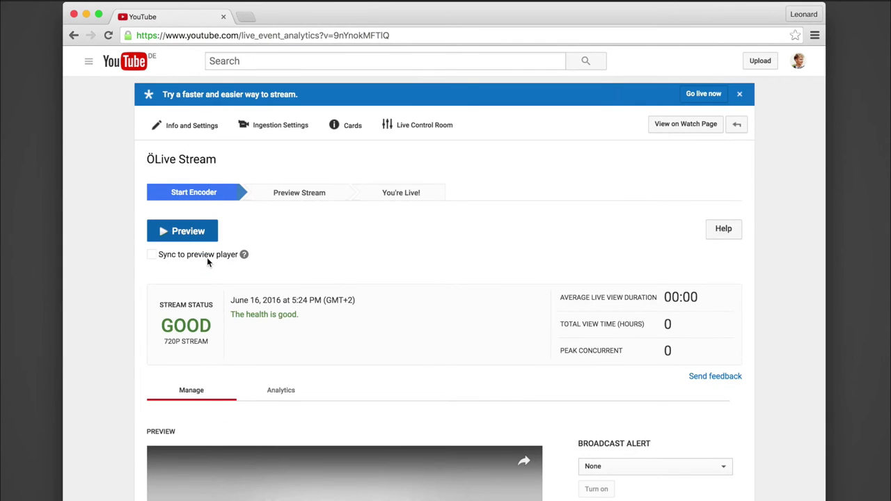
# Preview the ÖLive Stream event, then start streaming it, confirming each with OK
pyautogui.click(193, 239)
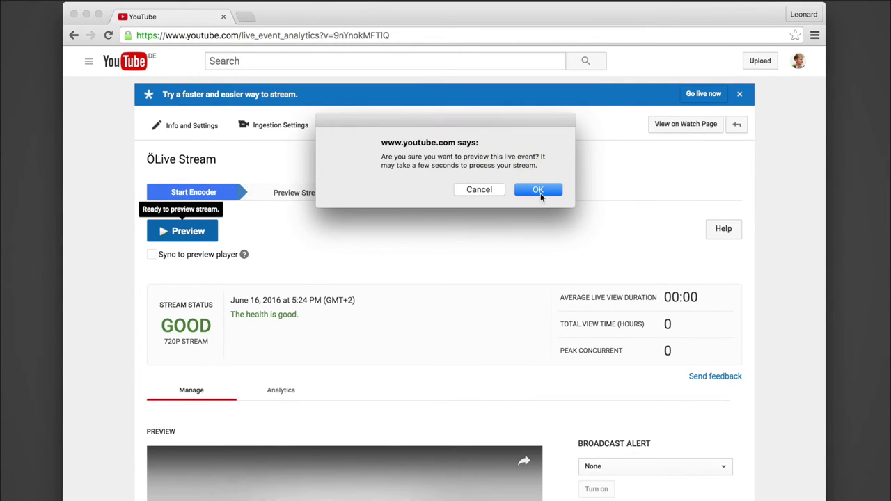
pyautogui.click(538, 191)
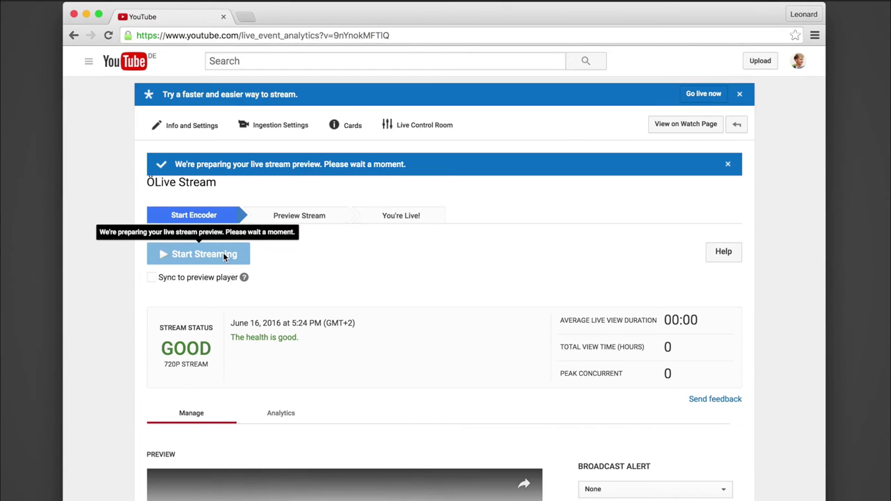
pyautogui.click(218, 230)
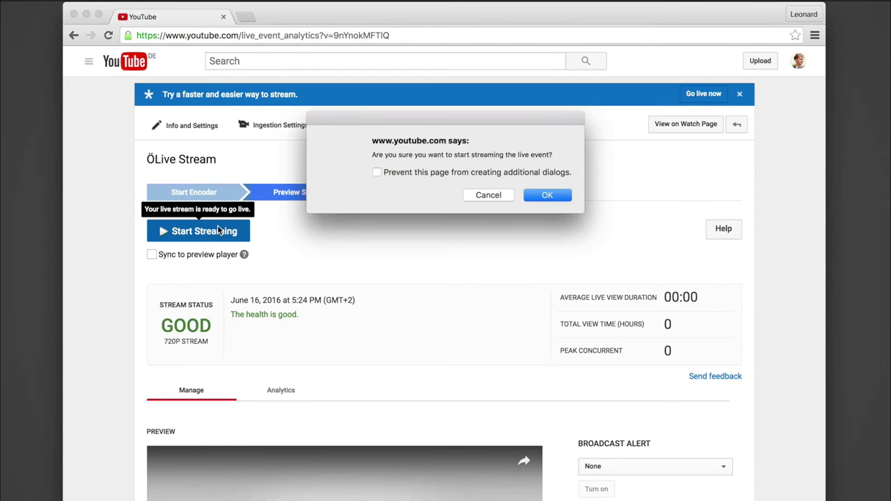
pyautogui.click(544, 192)
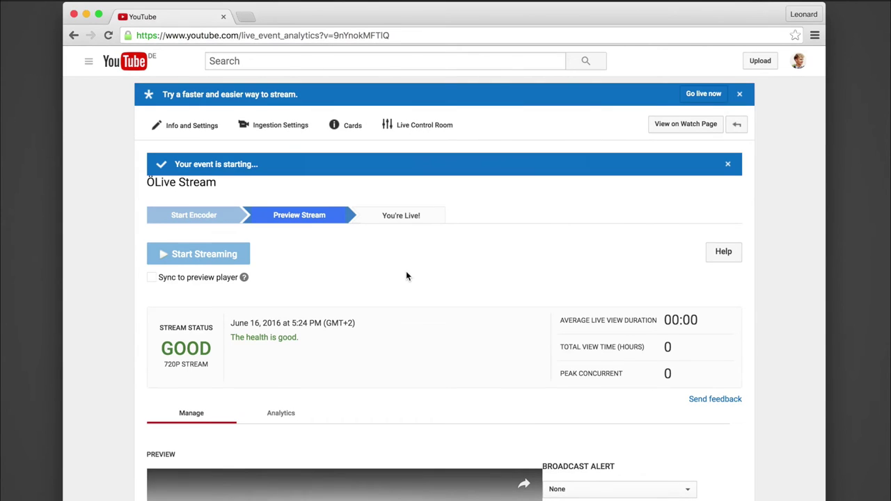
# Open the live event's public watch page
pyautogui.click(659, 126)
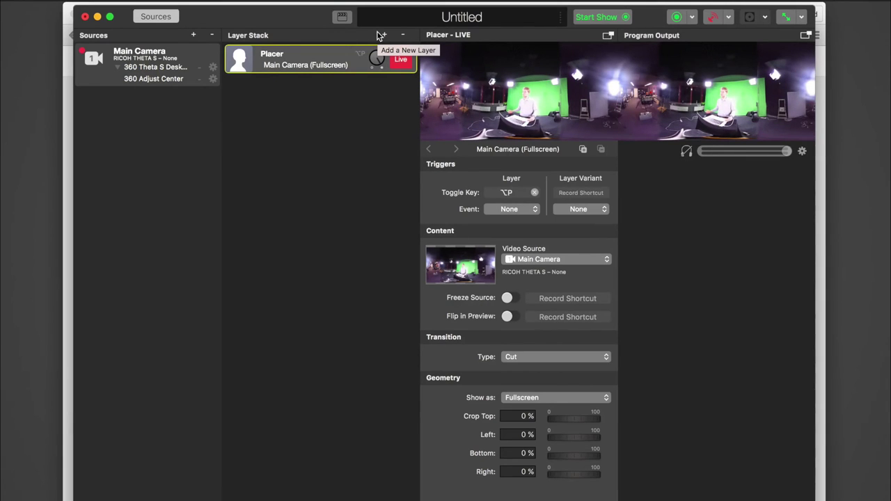
# Add a Text source reading 'Welcome Audience' with its background set to None
pyautogui.click(193, 36)
pyautogui.write('text')
pyautogui.press('Return')
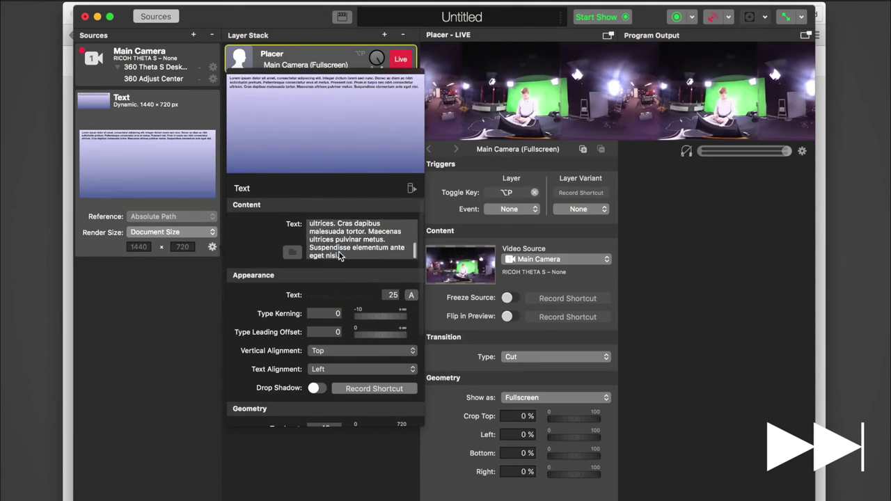
pyautogui.write('Welcome Audience')
pyautogui.press('Tab')
pyautogui.scroll(-5, 330, 399)
pyautogui.click(331, 398)
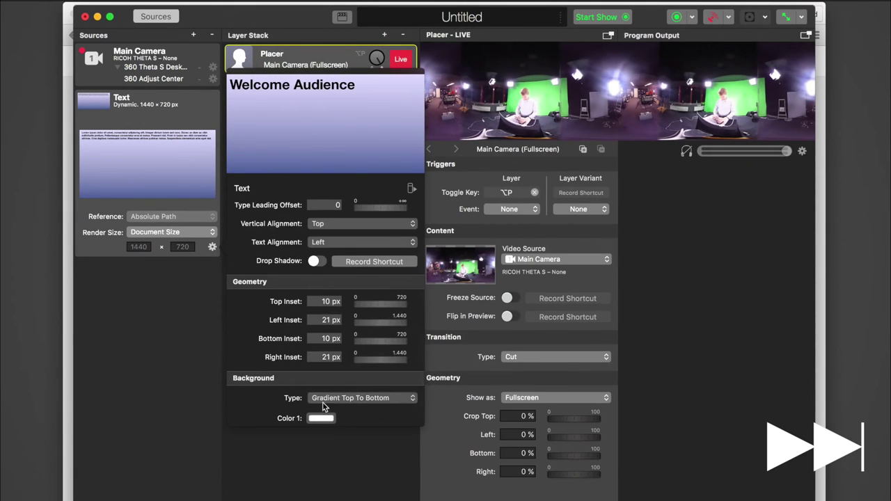
pyautogui.click(334, 363)
pyautogui.scroll(5, 374, 219)
pyautogui.click(181, 290)
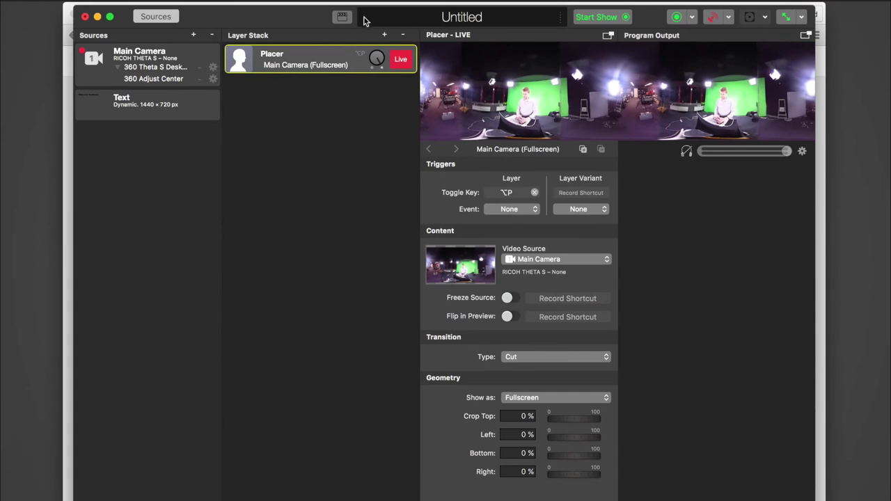
# Add a 360 Placer layer showing the Text source in 3D space
pyautogui.click(383, 35)
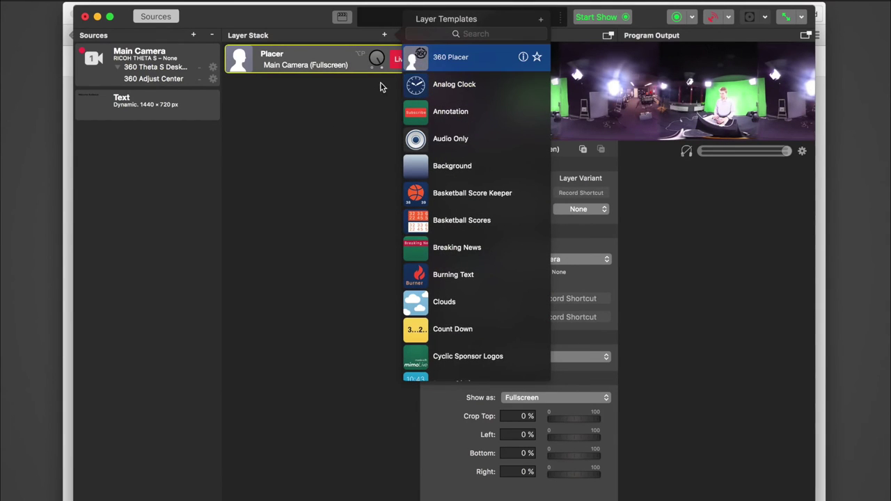
pyautogui.moveTo(284, 78); pyautogui.dragTo(292, 87)
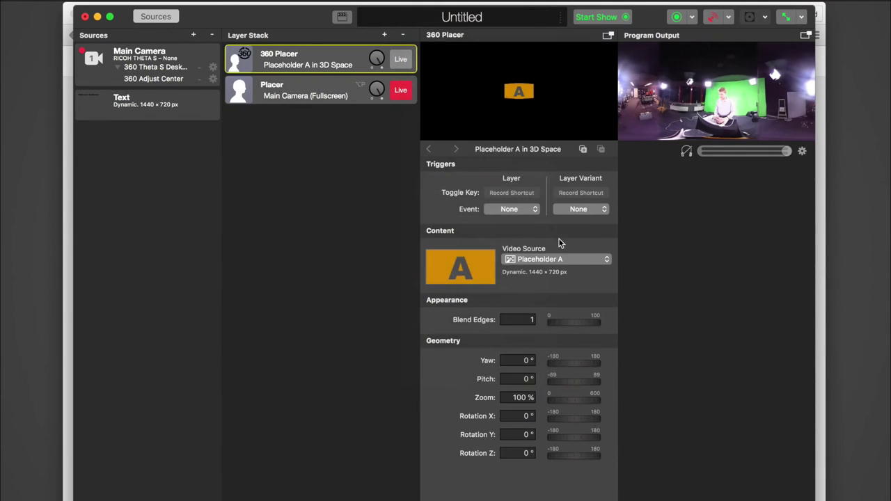
pyautogui.click(554, 260)
pyautogui.click(537, 272)
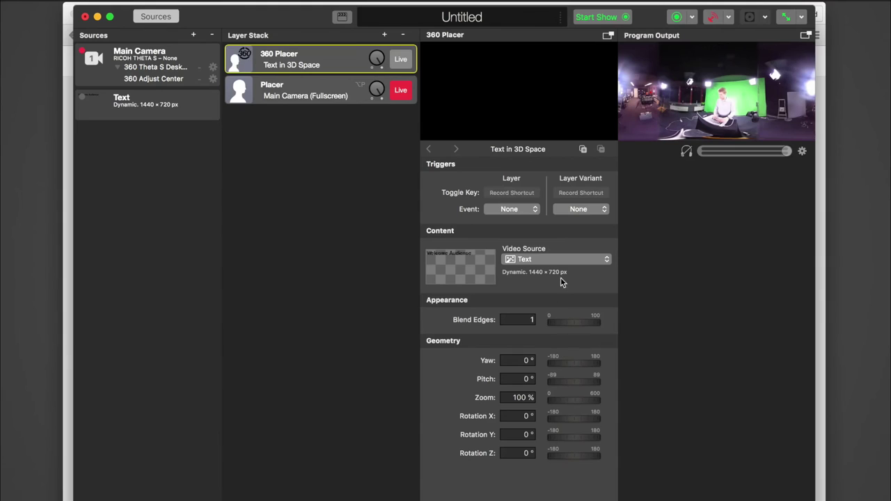
# Set the 360 text layer live at yaw 26°, pitch -63° and zoom 190%
pyautogui.click(401, 59)
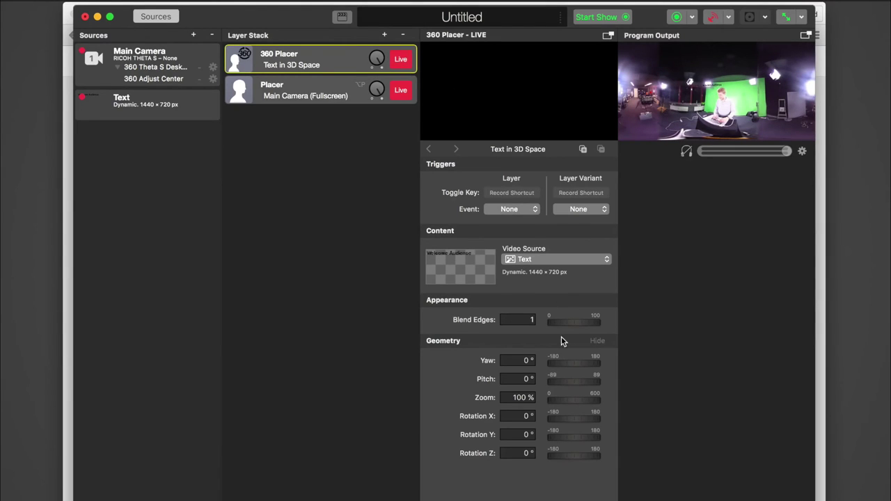
pyautogui.moveTo(558, 378); pyautogui.dragTo(582, 362)
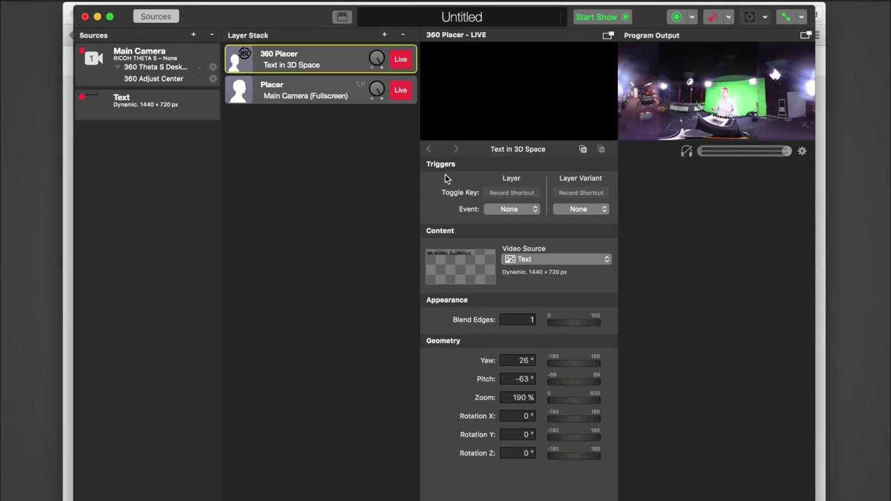
# Add Twitter and Syphon Video Sender layers to the layer stack
pyautogui.click(384, 34)
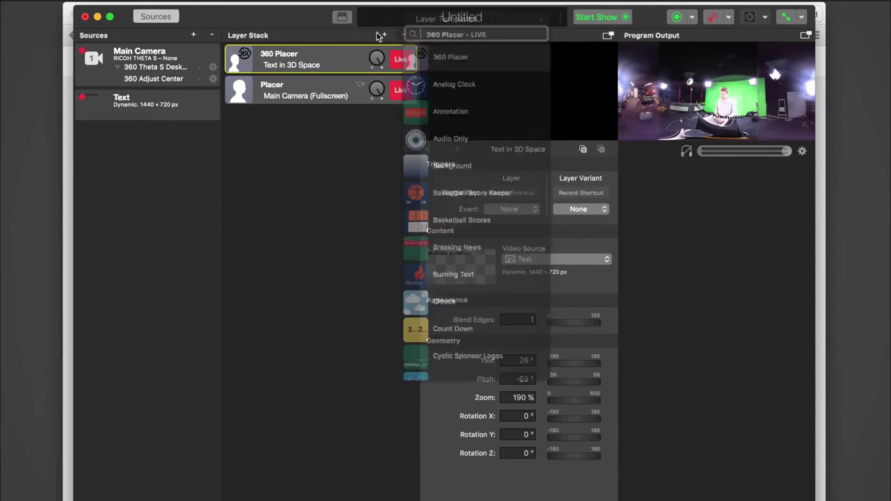
pyautogui.write('twitt')
pyautogui.click(498, 65)
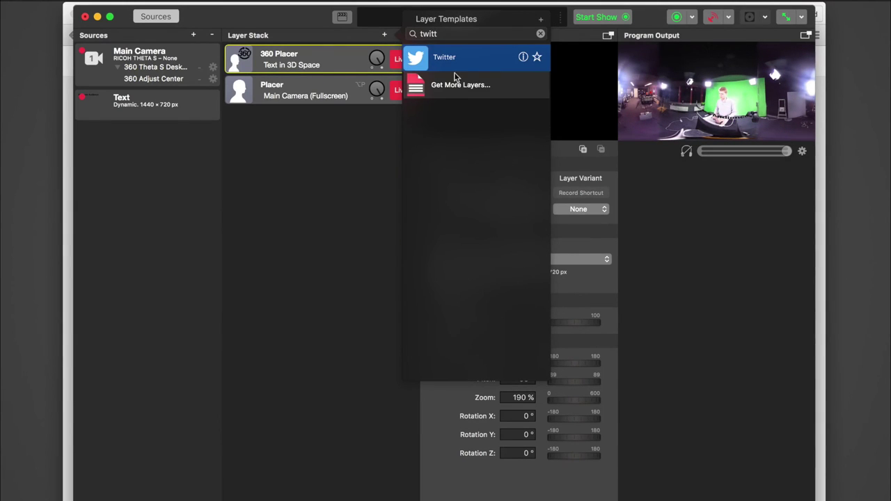
pyautogui.moveTo(287, 67); pyautogui.dragTo(285, 149)
pyautogui.click(384, 34)
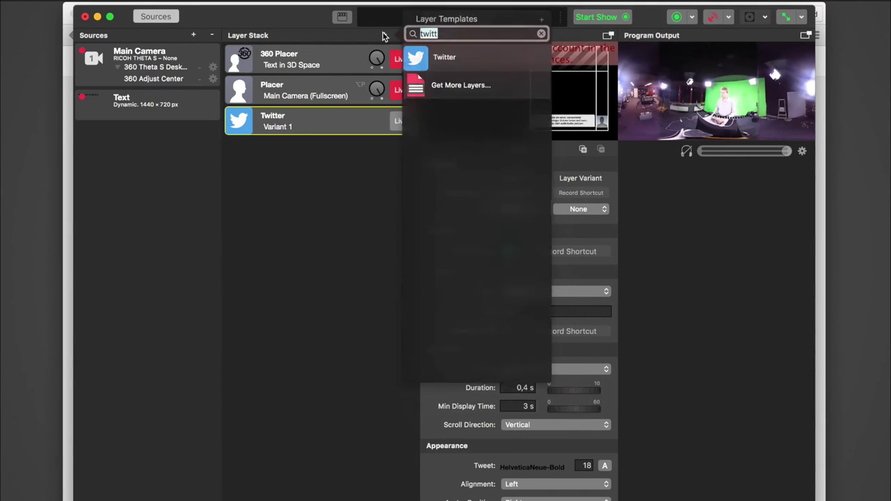
pyautogui.write('Syphon')
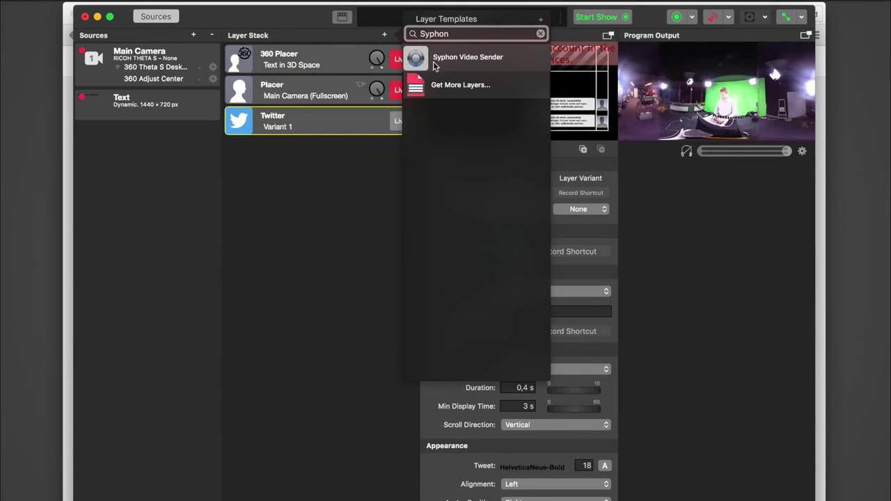
pyautogui.moveTo(441, 65); pyautogui.dragTo(291, 122)
# Add a Syphon Video Receiver source and set the Syphon Video Sender and Twitter layers live
pyautogui.click(194, 35)
pyautogui.write('Syphon')
pyautogui.doubleClick(243, 58)
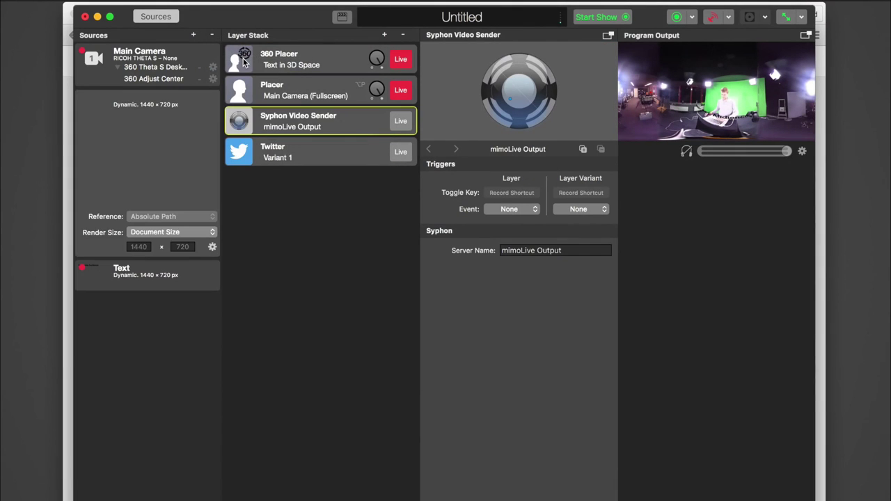
pyautogui.click(400, 121)
pyautogui.click(400, 152)
# Add another 360 Placer layer from the layer templates
pyautogui.click(384, 34)
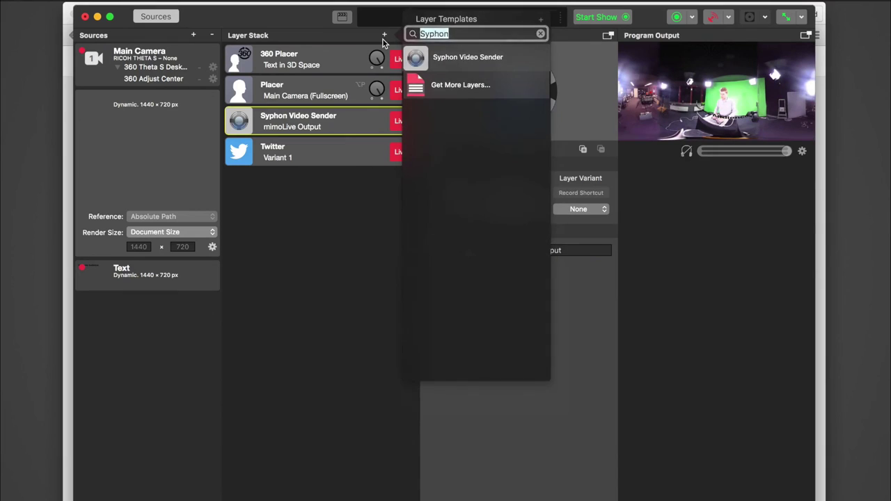
pyautogui.write('360')
pyautogui.doubleClick(488, 61)
# Move the new 360 Placer to the top, set its source to mimoLive Output, and go live
pyautogui.moveTo(313, 121); pyautogui.dragTo(317, 54)
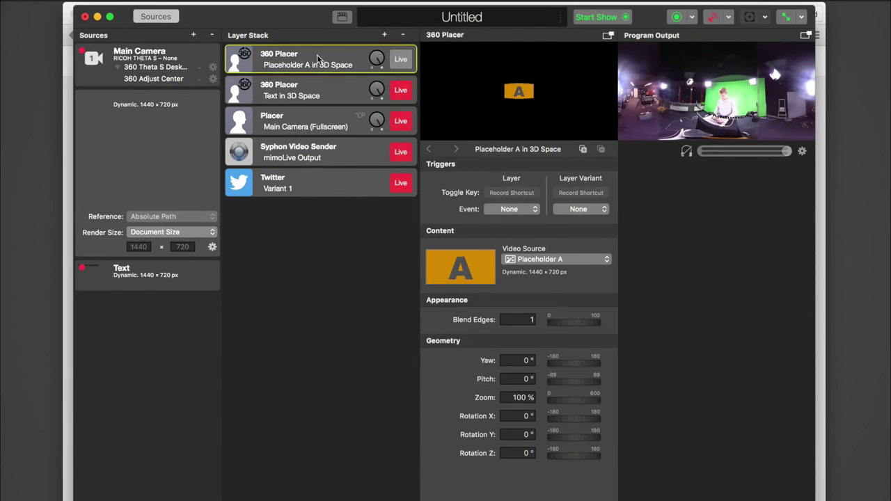
pyautogui.click(515, 258)
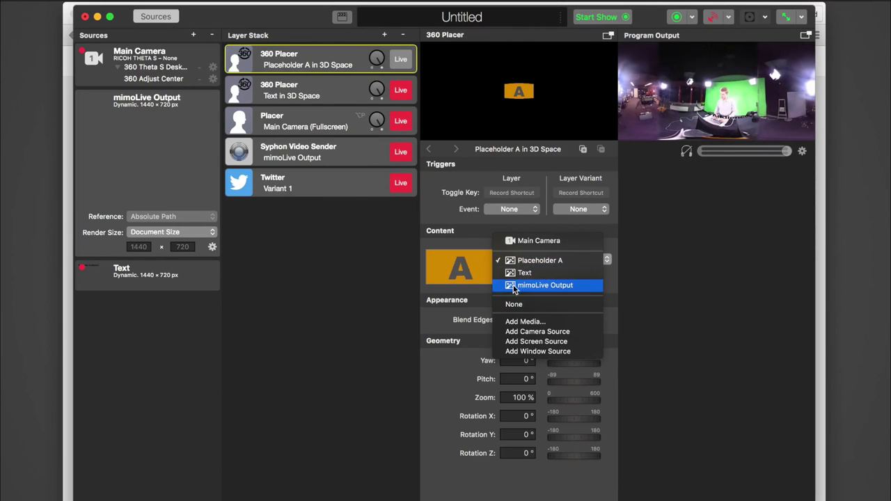
pyautogui.click(529, 284)
pyautogui.click(408, 60)
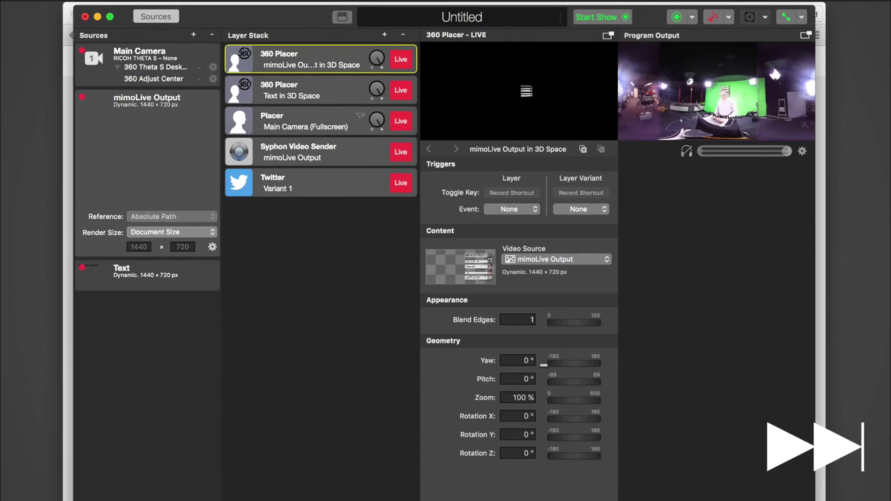
# Position the output in 360 space at yaw 41°, pitch -17°, zoom 190%, rotation Y 67°
pyautogui.moveTo(573, 363); pyautogui.dragTo(569, 382)
pyautogui.moveTo(563, 397); pyautogui.dragTo(572, 397)
pyautogui.moveTo(553, 435)
pyautogui.mouseDown()
pyautogui.moveTo(596, 439)
pyautogui.moveTo(565, 440)
pyautogui.mouseUp()
pyautogui.moveTo(571, 357); pyautogui.dragTo(561, 405)
pyautogui.moveTo(570, 453); pyautogui.dragTo(568, 453)
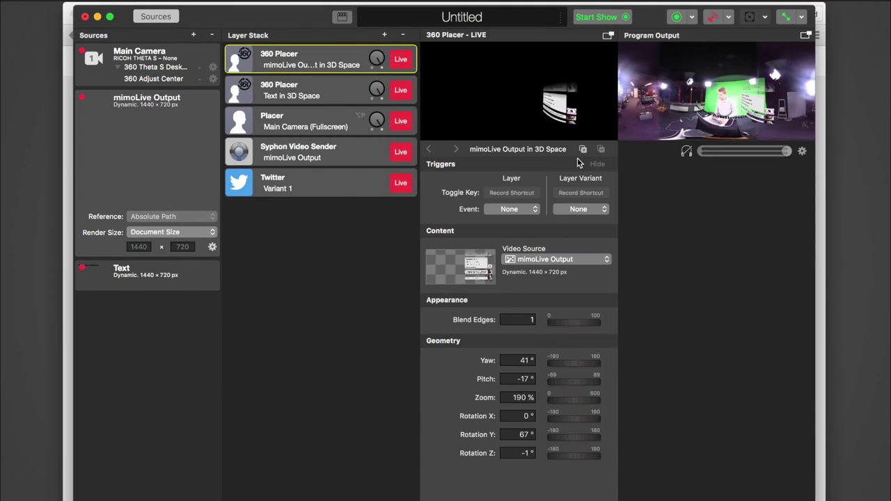